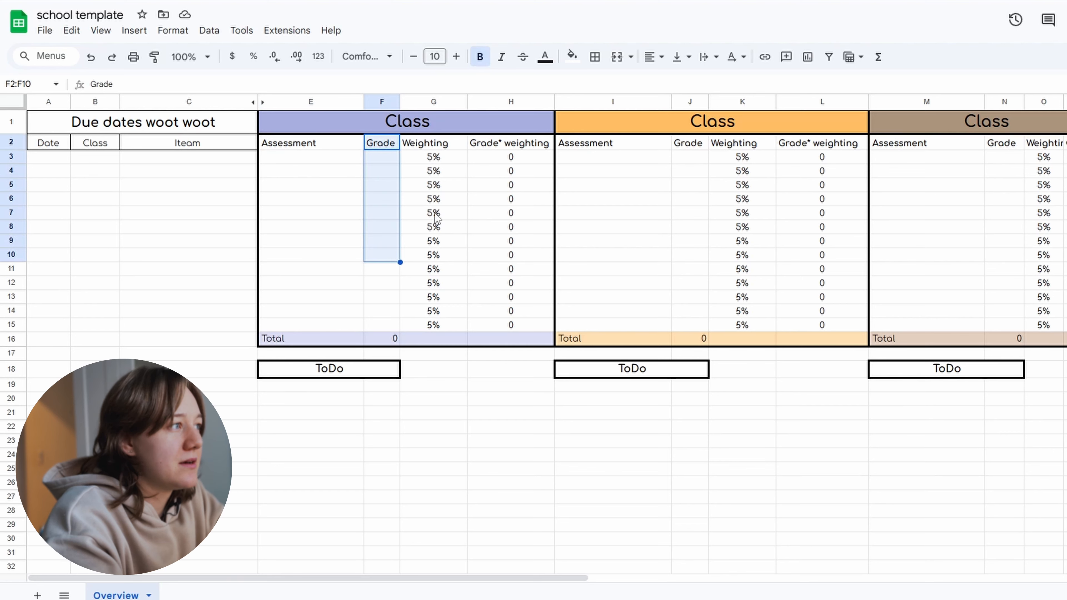
left_click(439, 217)
left_click(434, 158)
left_click_drag(434, 158, 444, 319)
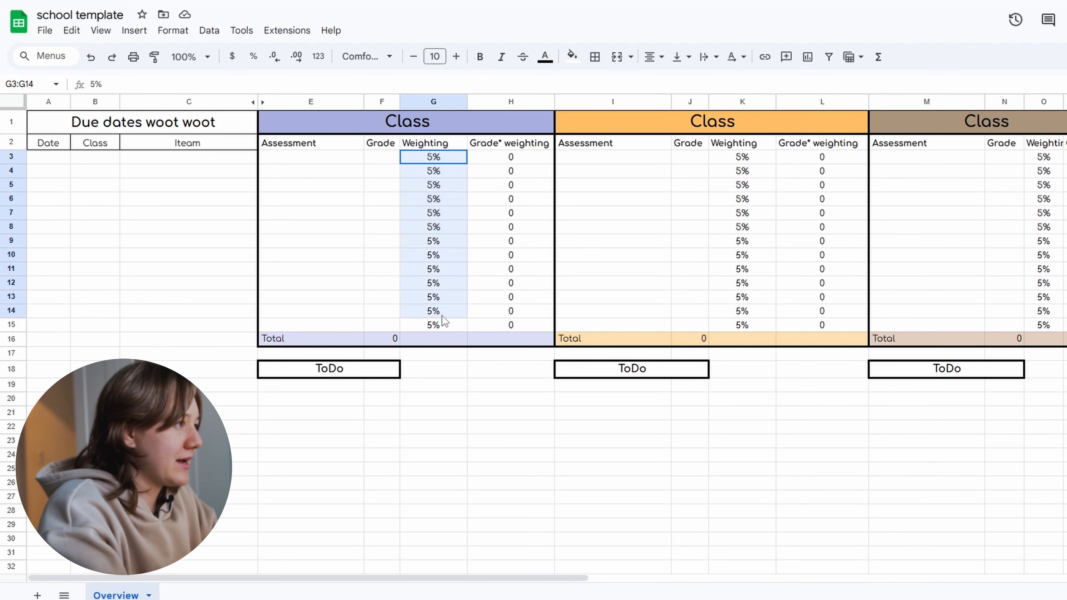
left_click(463, 384)
left_click(496, 564)
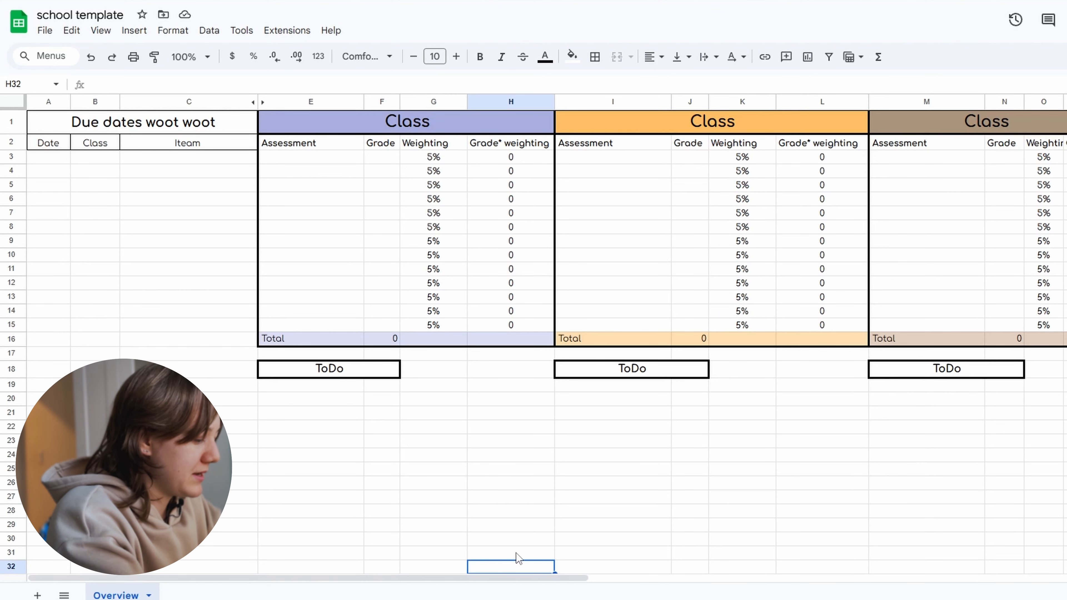
left_click(370, 538)
Step: Enter Assigments, midterm and Final as the first class's assessments in E3 to E5
left_click(312, 158)
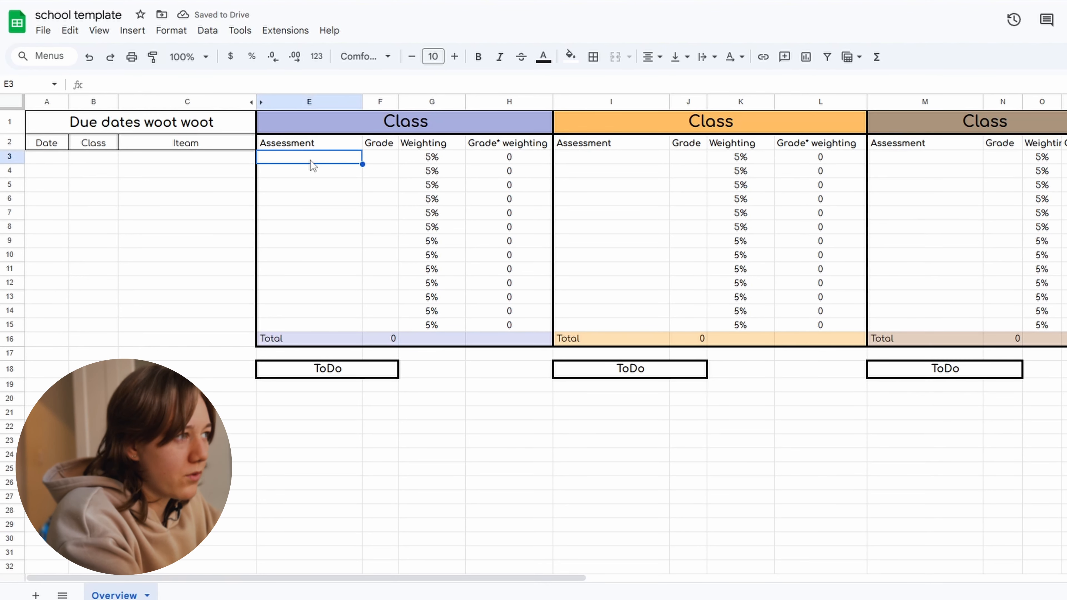
type("Assig")
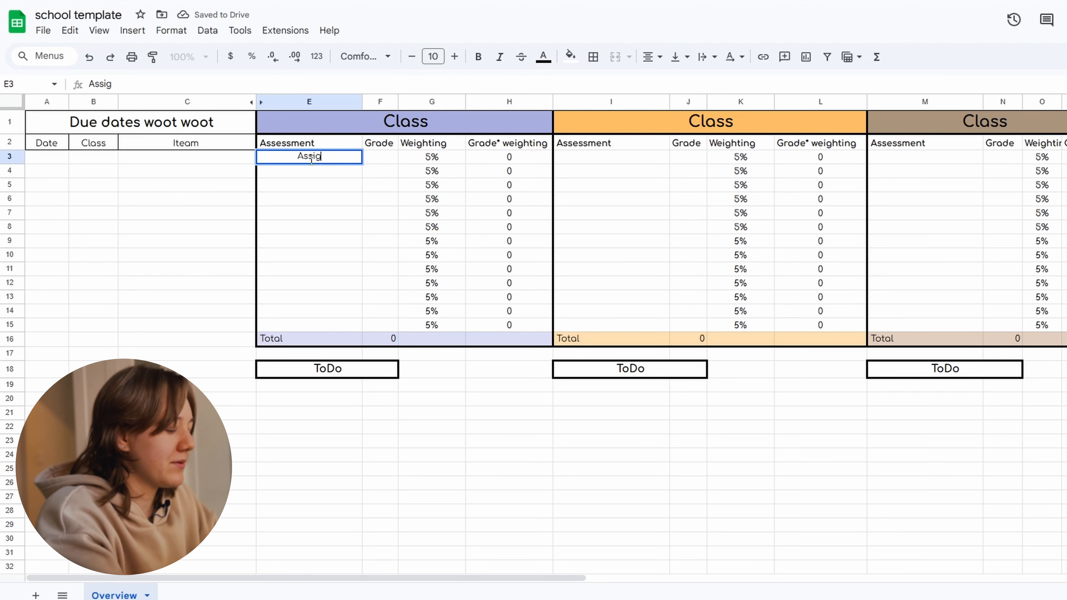
type("ments")
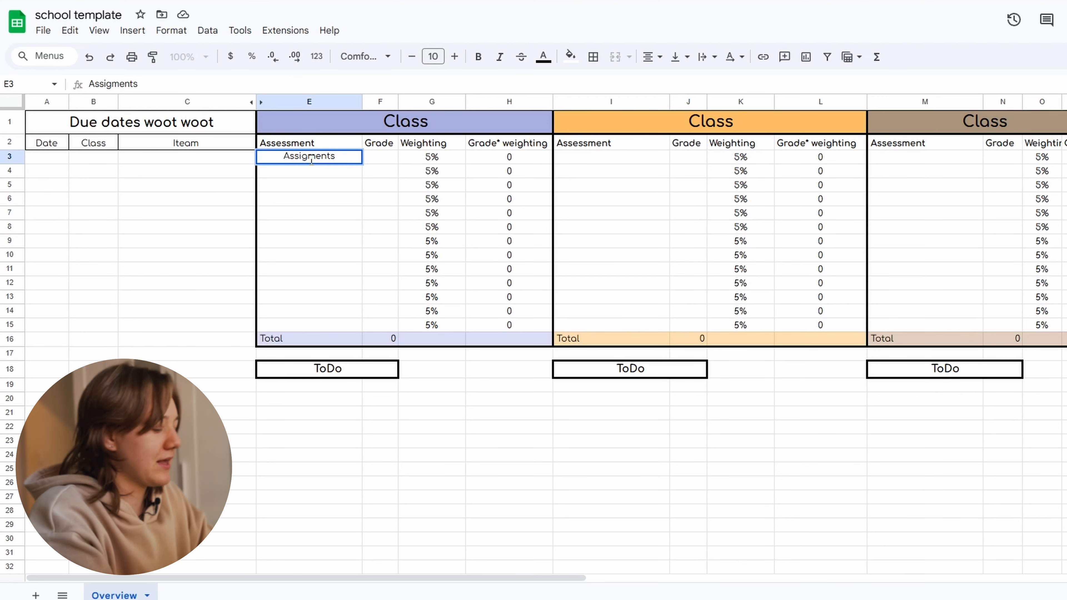
key("Return")
type("mid")
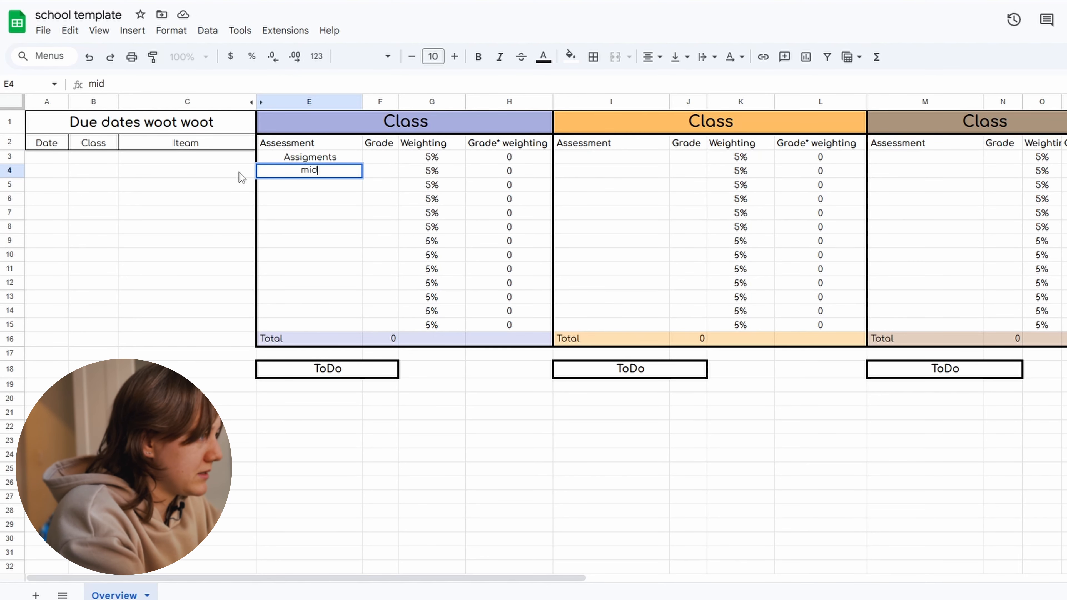
type("term")
key("Return")
type("Fin")
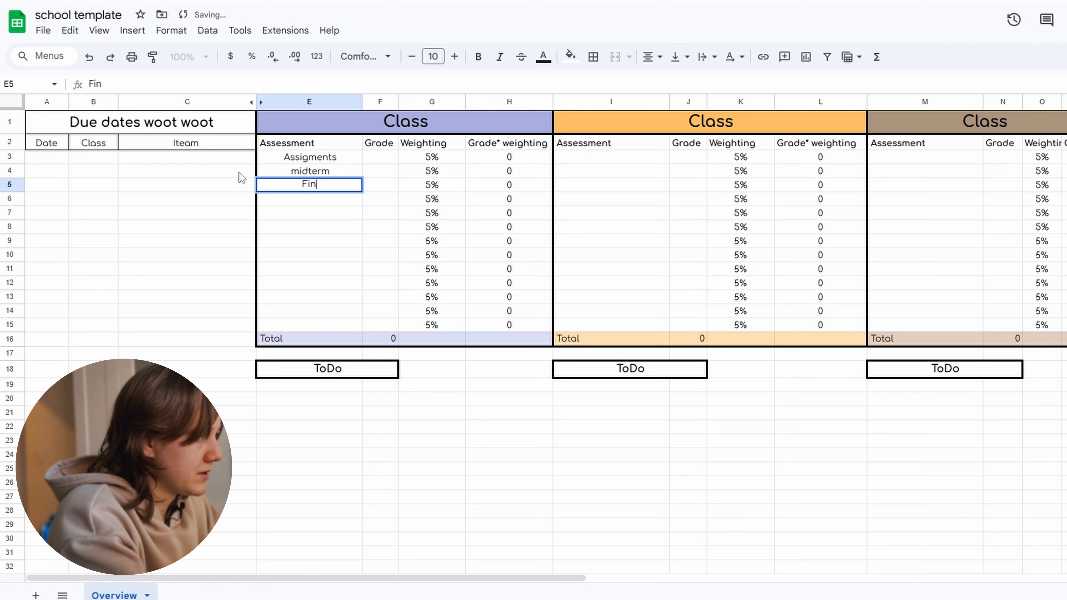
type("al")
key("Return")
left_click(395, 486)
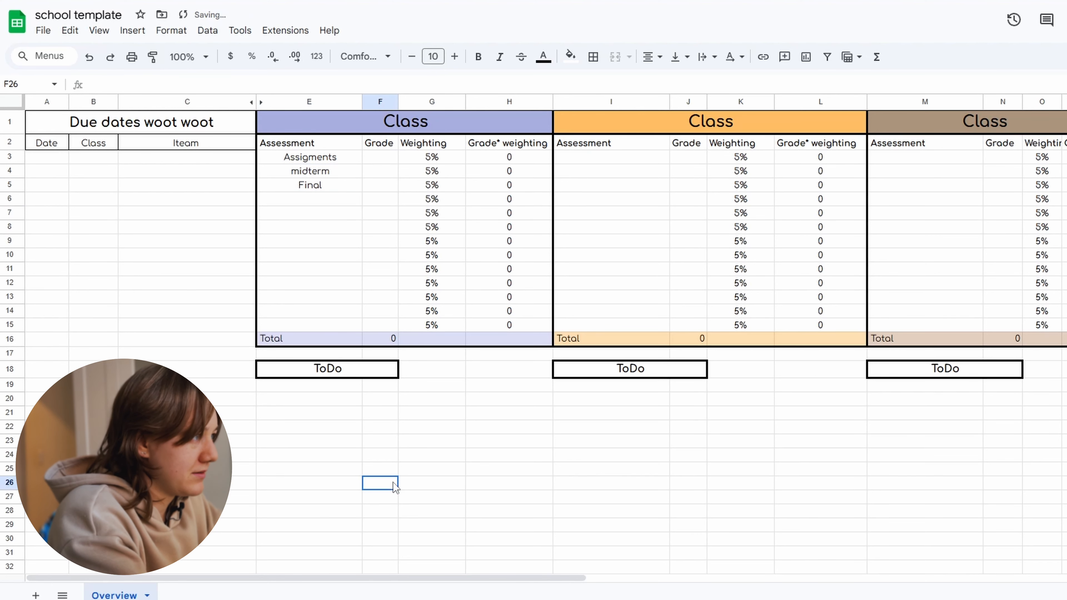
Step: Set the first class's weightings to 20%, 30% and 50% in G3 to G5, and clear the unused weightings below them
left_click(439, 158)
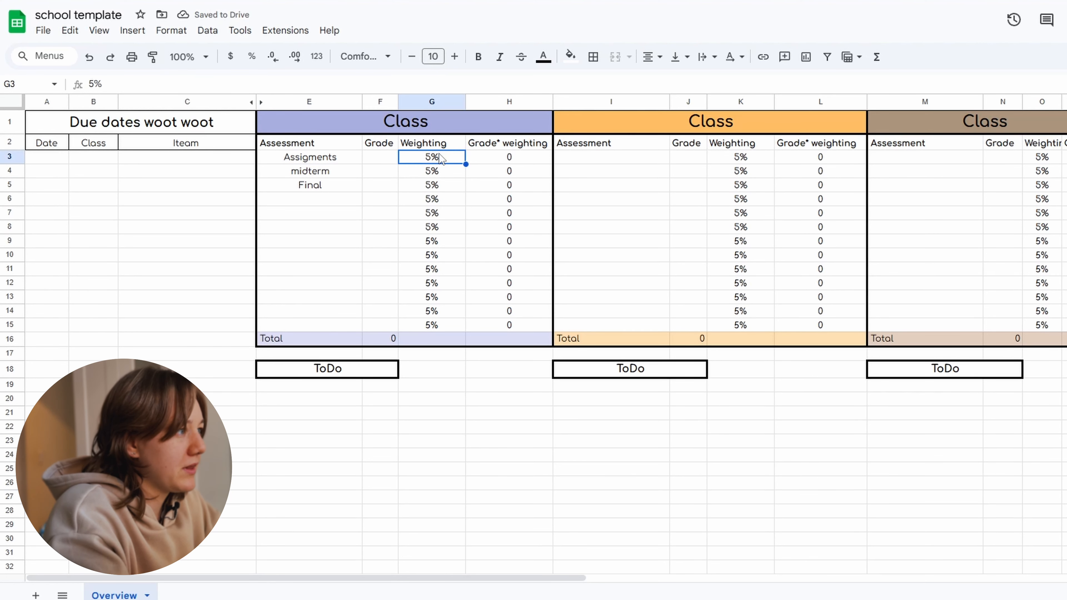
type("20")
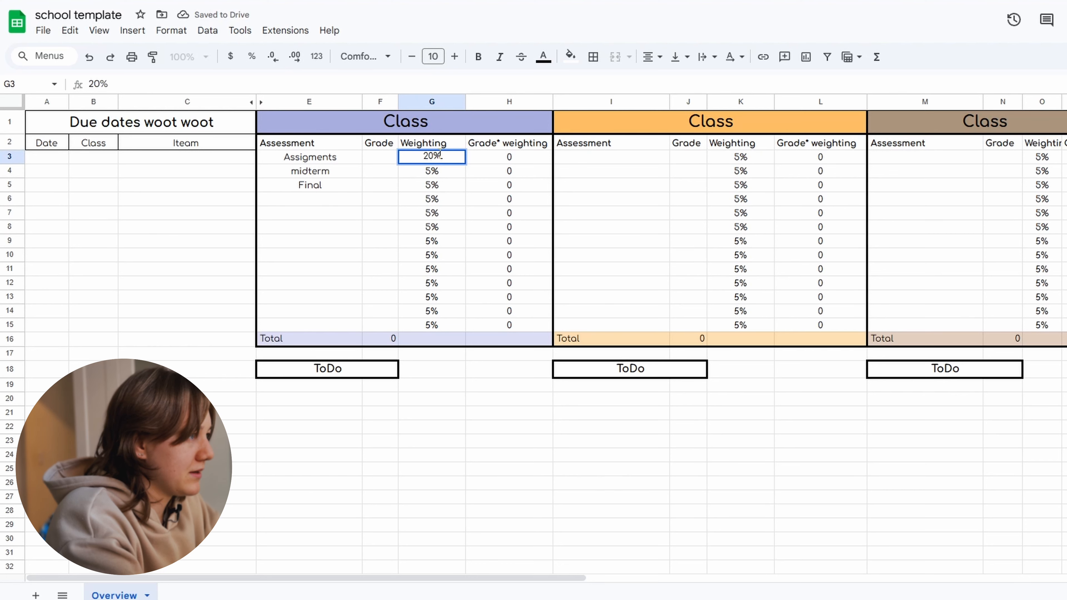
key("Return")
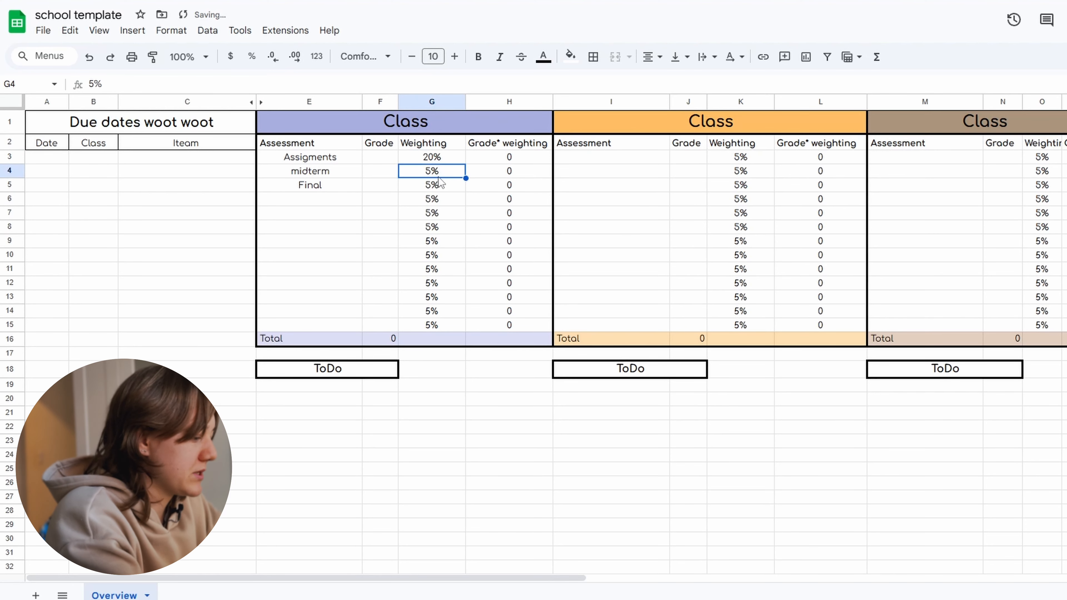
type("30")
key("Return")
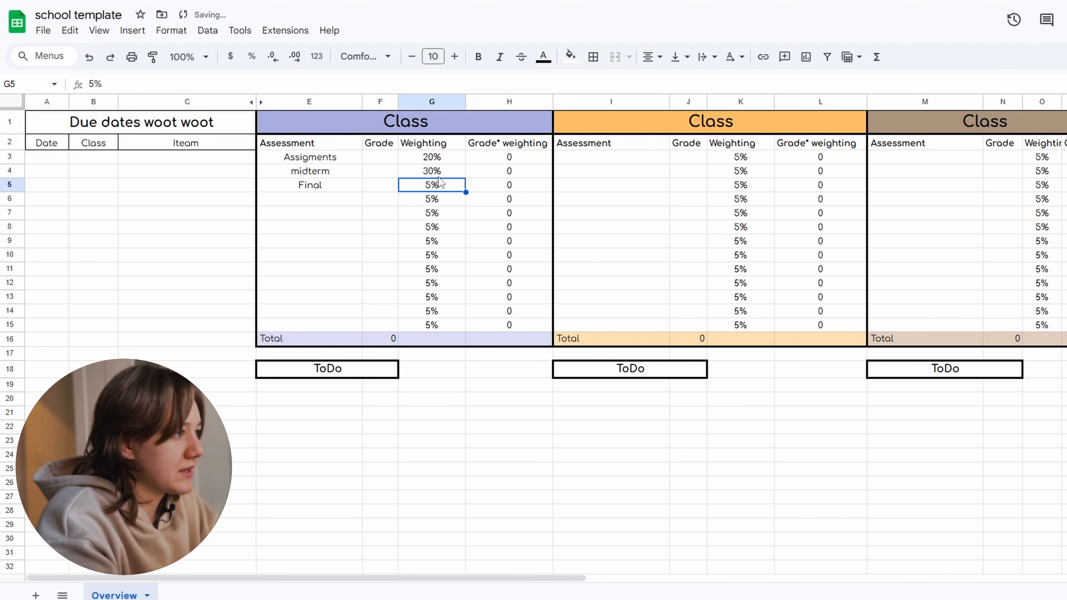
type("50")
key("Return")
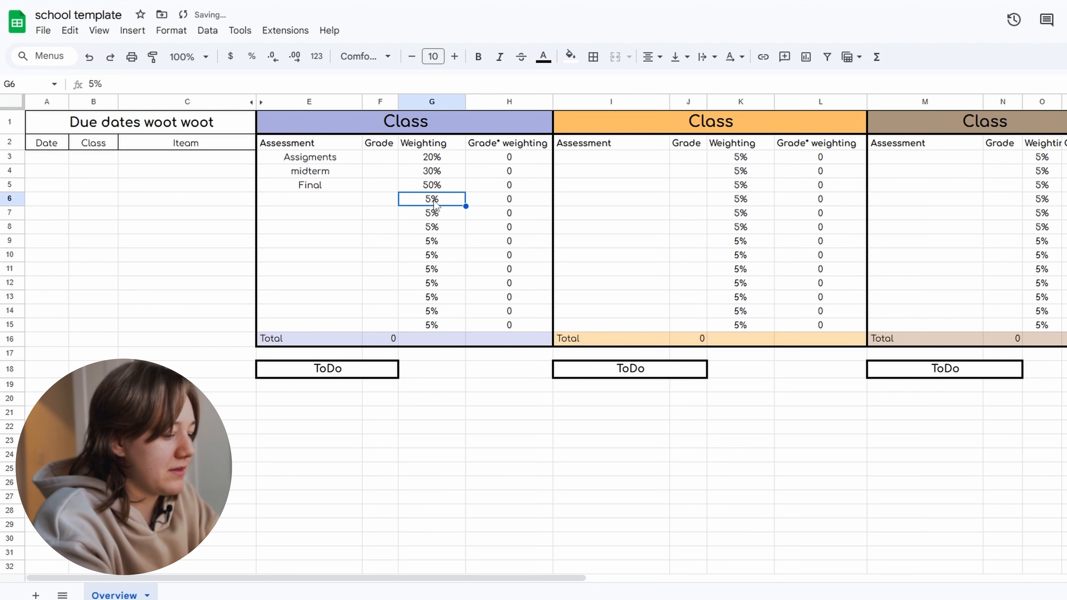
left_click_drag(434, 326, 434, 210)
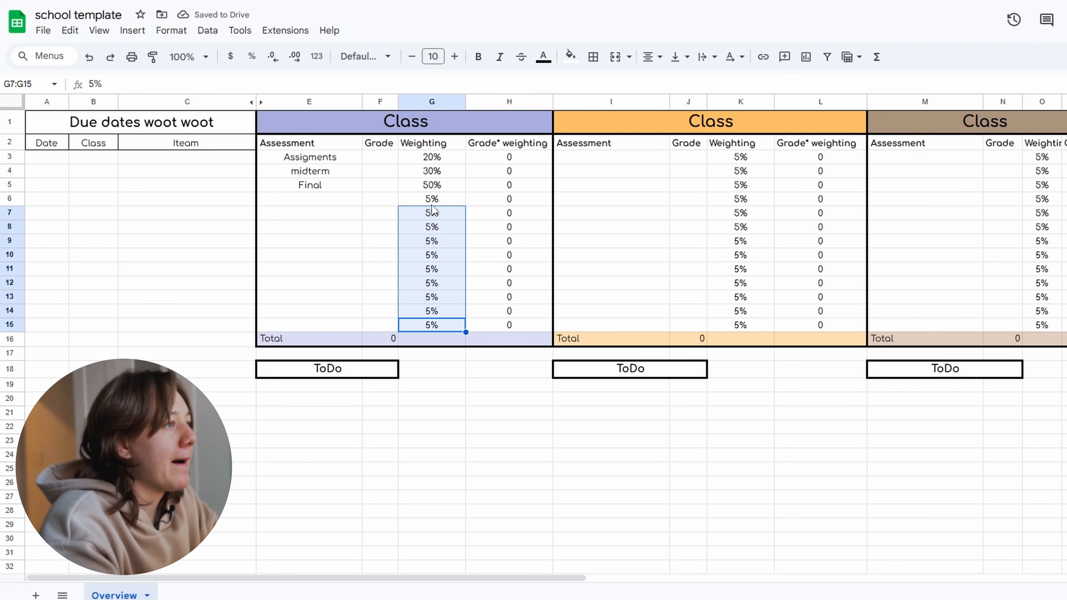
key("Delete")
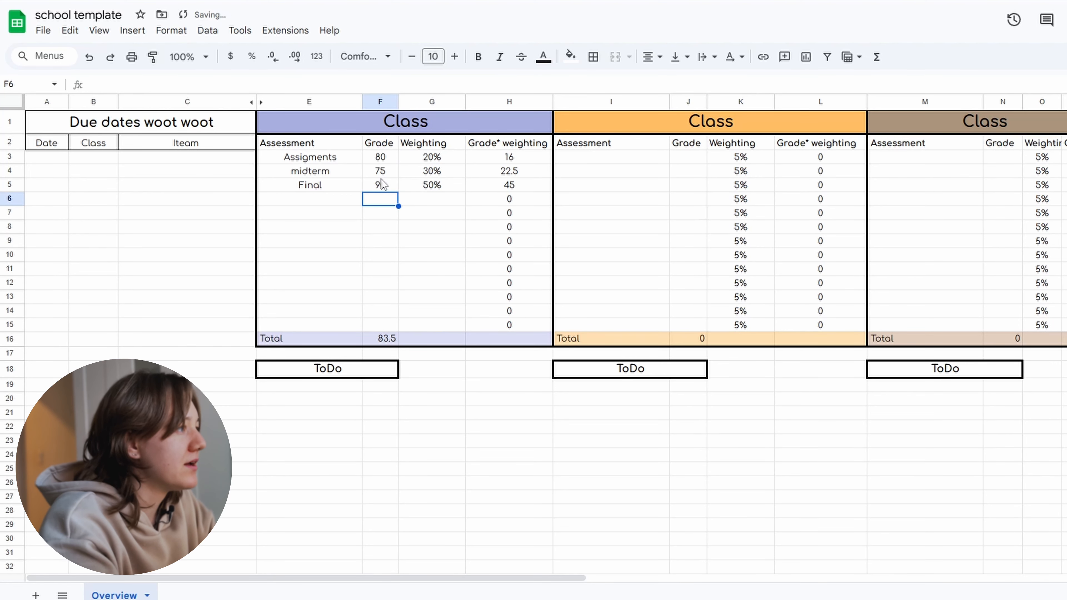
Step: Hide the Weighting and Grade* weighting columns (G and H) of the first class
left_click_drag(381, 185, 381, 158)
left_click(441, 252)
left_click_drag(430, 103, 510, 102)
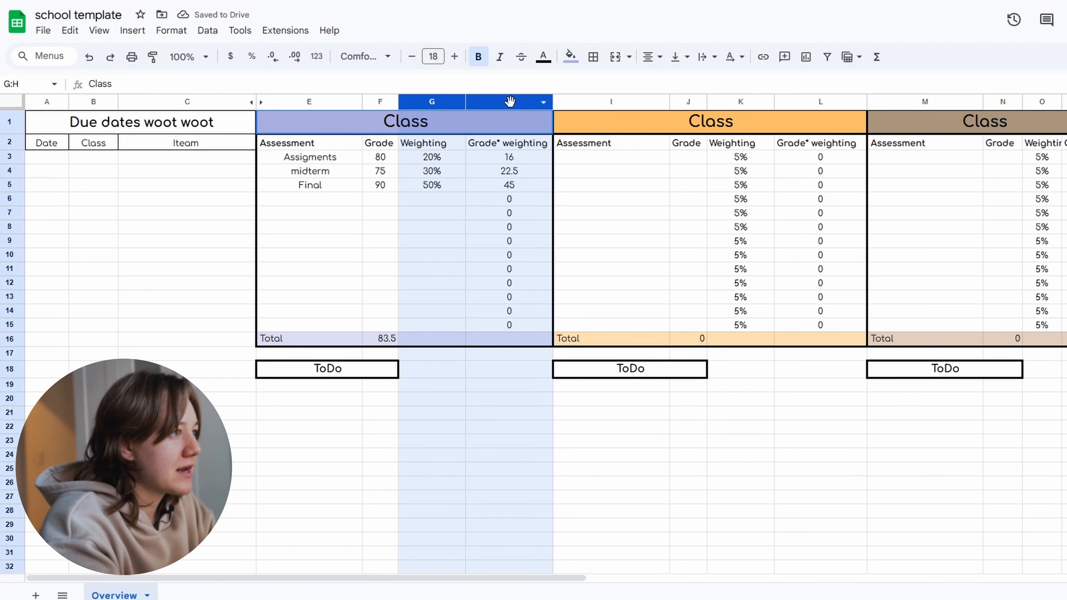
right_click(509, 101)
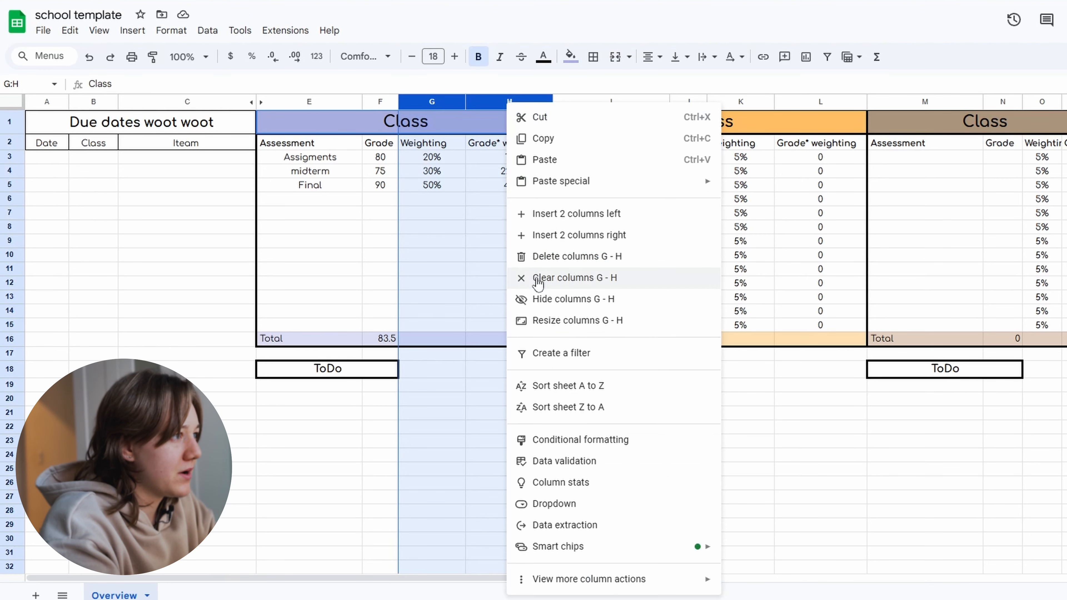
left_click(555, 299)
Step: Clear the first class's sample grades in F3 to F6 and undo the last change
left_click_drag(380, 200, 381, 158)
key("Delete")
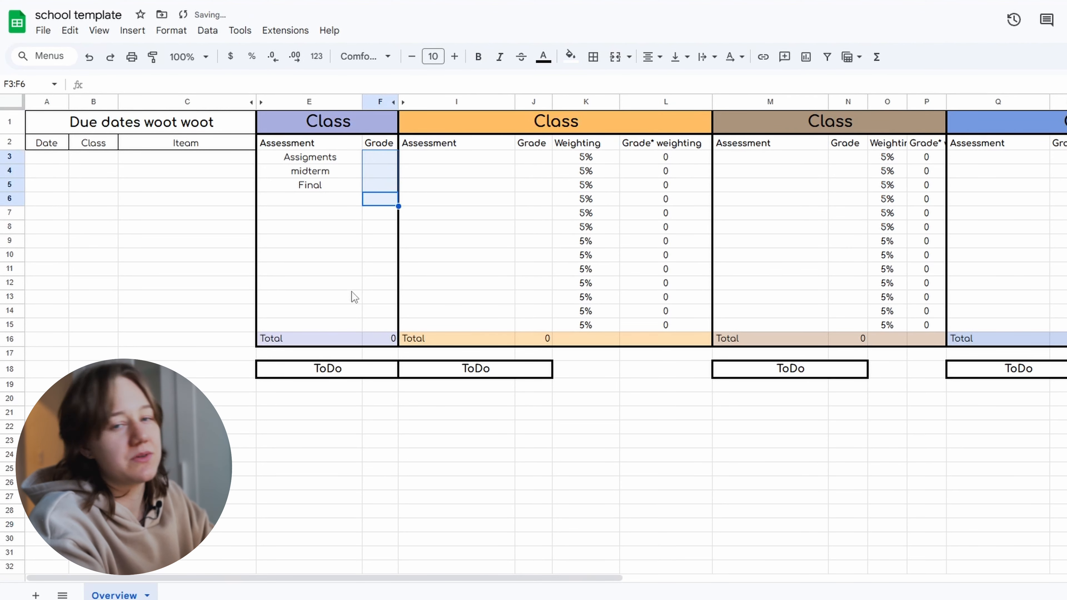
left_click(354, 297)
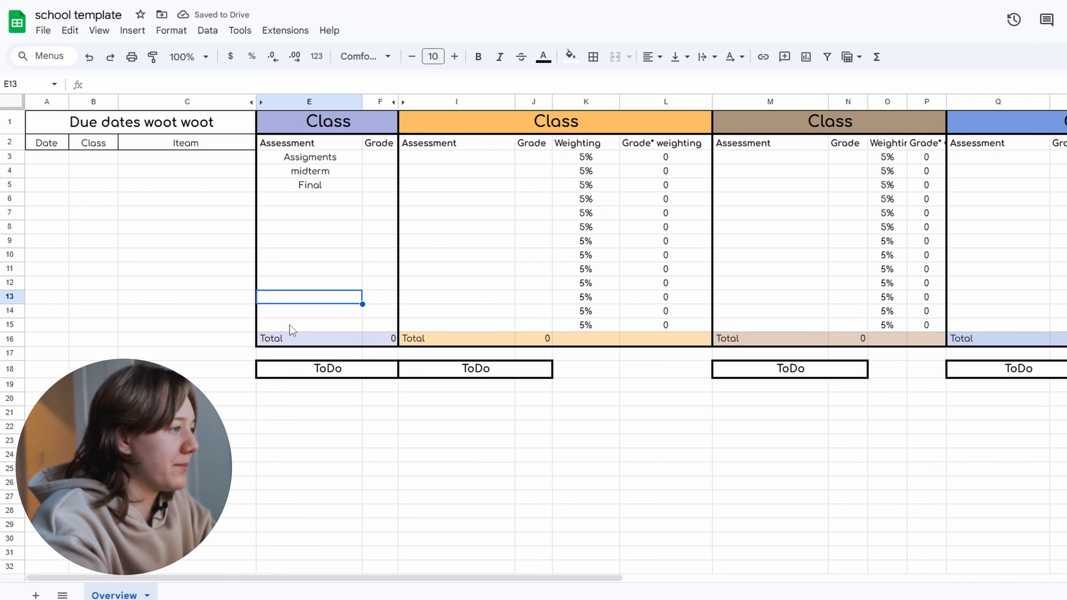
key("ctrl+z")
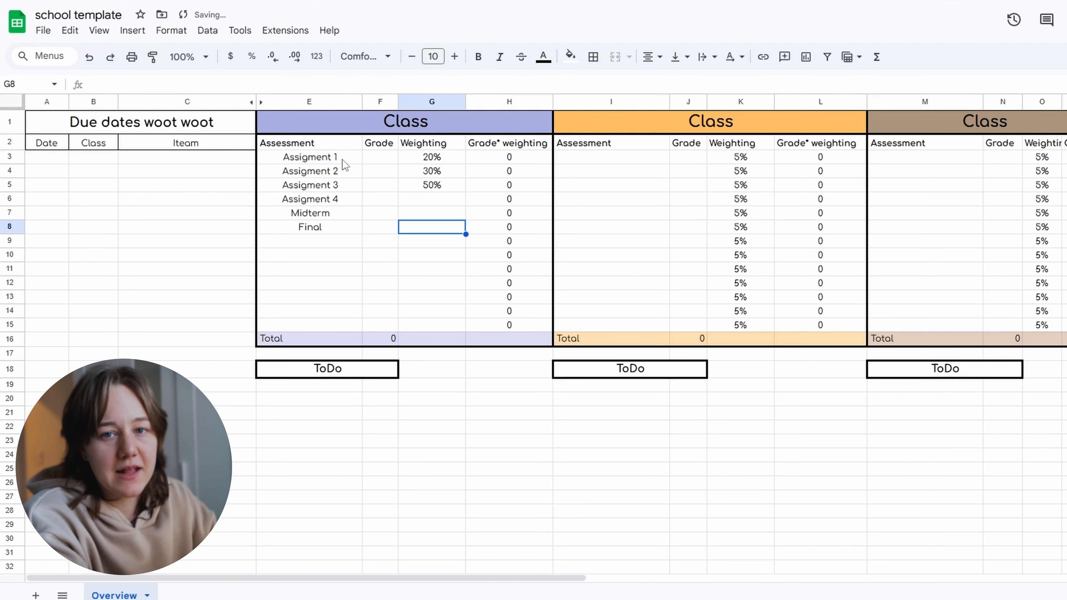
Step: Set the first class's weightings to 50% for the Final and 30% for the Midterm
type("50")
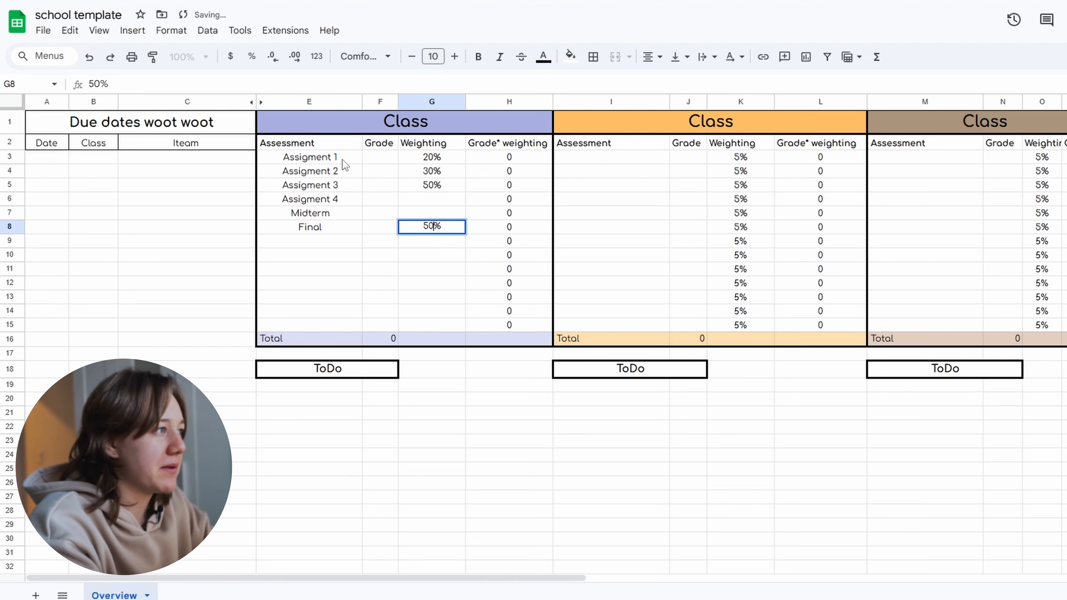
key("Up")
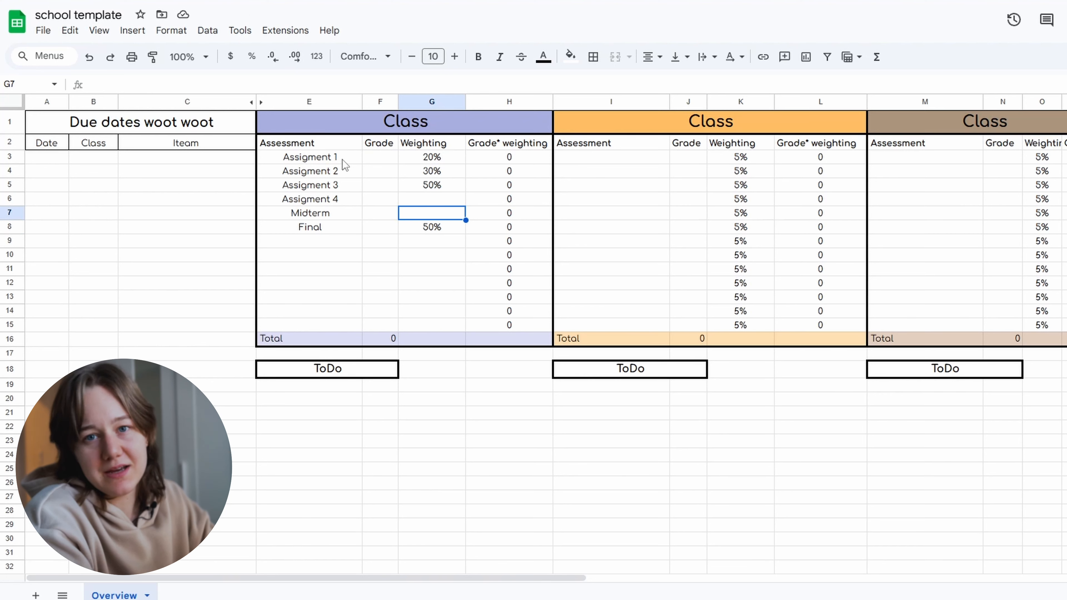
type("30")
key("Return")
key("Up")
key("Up")
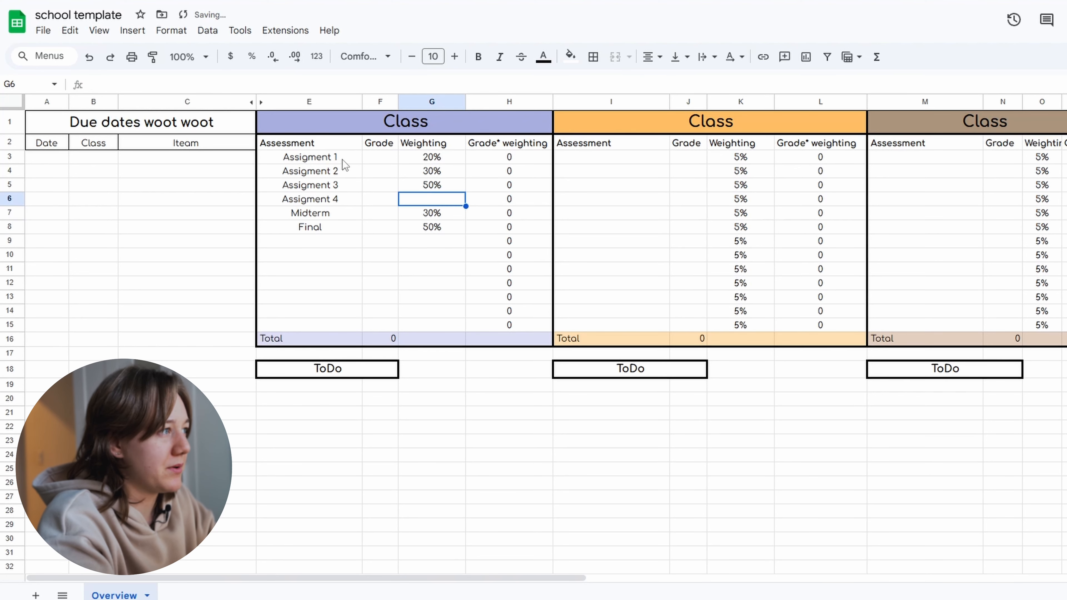
Step: Set the weighting of Assigment 1 through Assigment 4 to 5% each
type("5")
key("Up")
type("5")
key("Up")
type("5")
key("Up")
type("5")
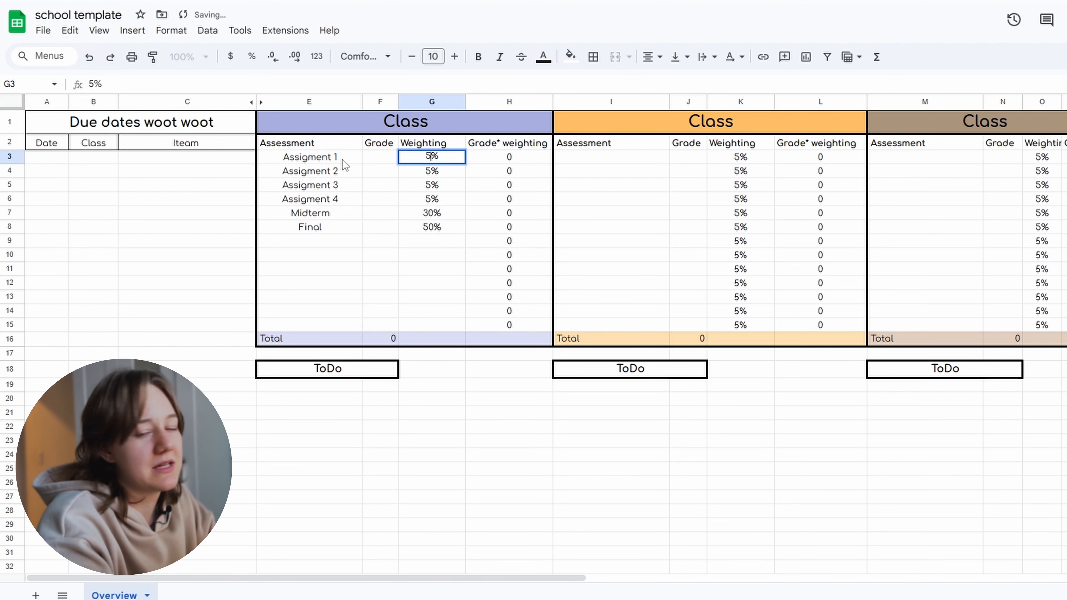
key("Return")
key("Left")
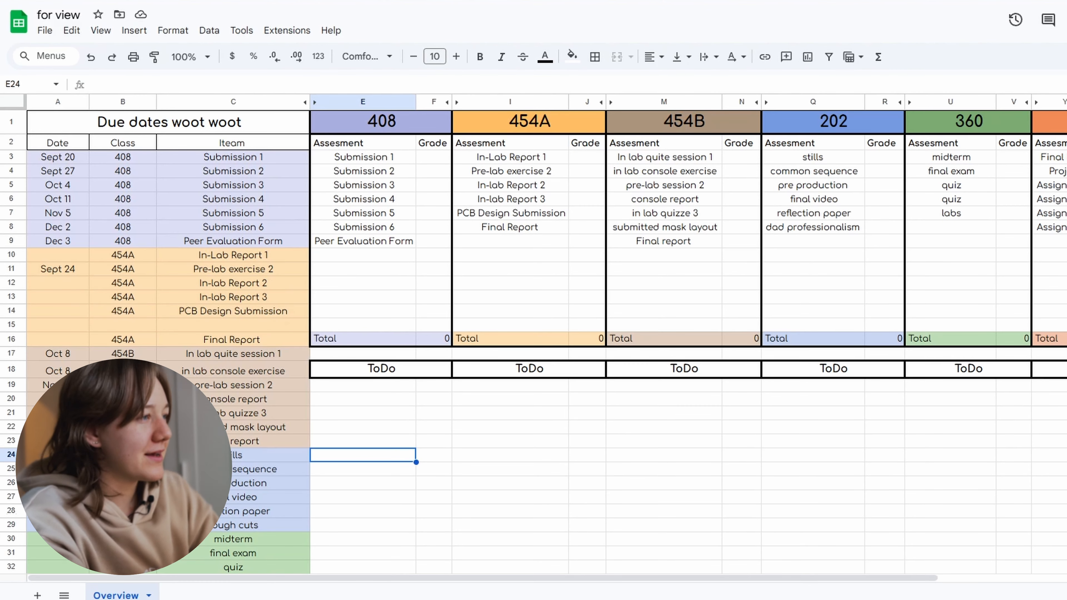
left_click(1066, 567)
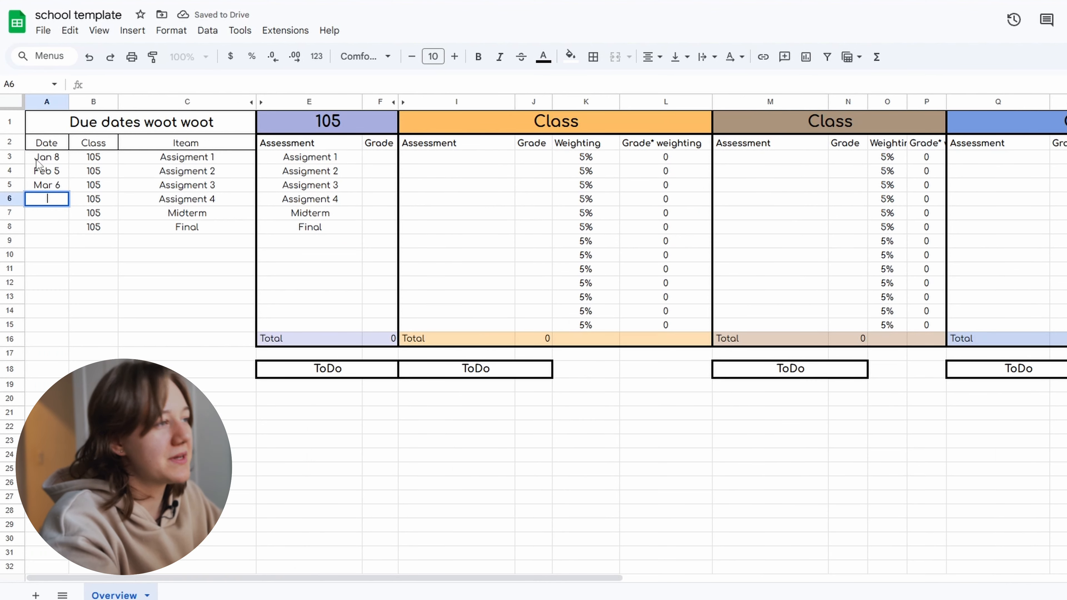
Step: Enter Mar 25 as the due date of class 105's Assigment 4
type("2")
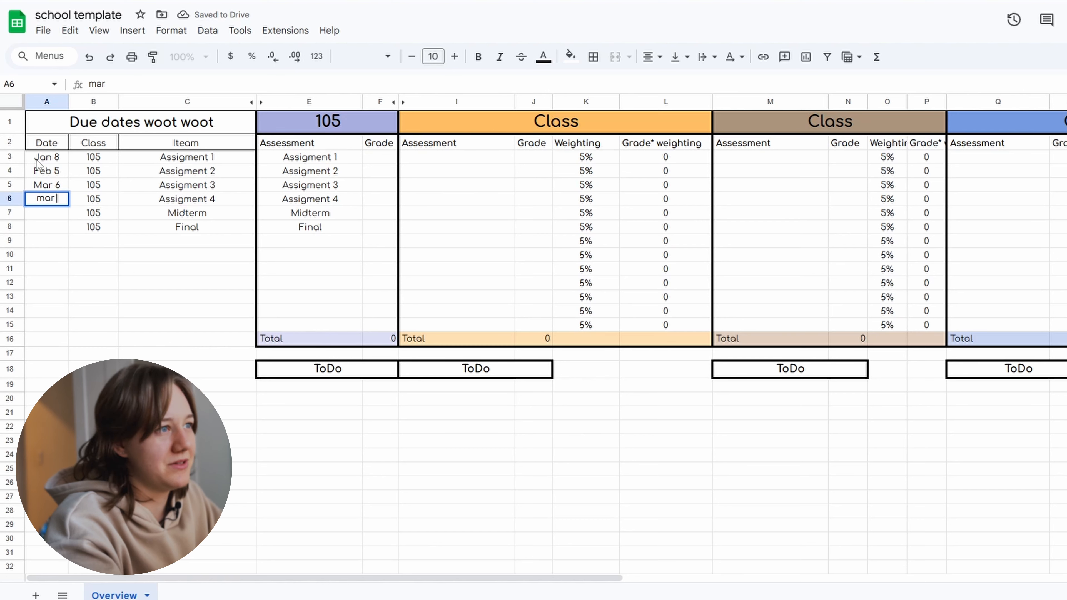
type("5")
key("Return")
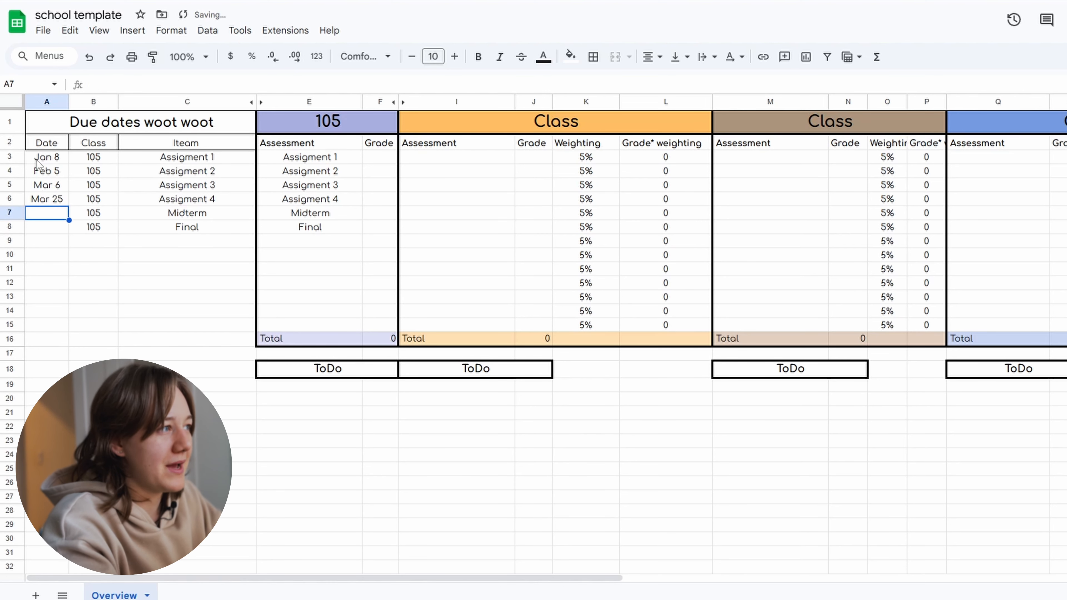
Step: Fill class 105's rows in the due dates list (A3:C8) with the custom light purple color
mouse_move(47, 157)
left_mouse_down()
mouse_move(194, 218)
mouse_move(190, 227)
left_mouse_up()
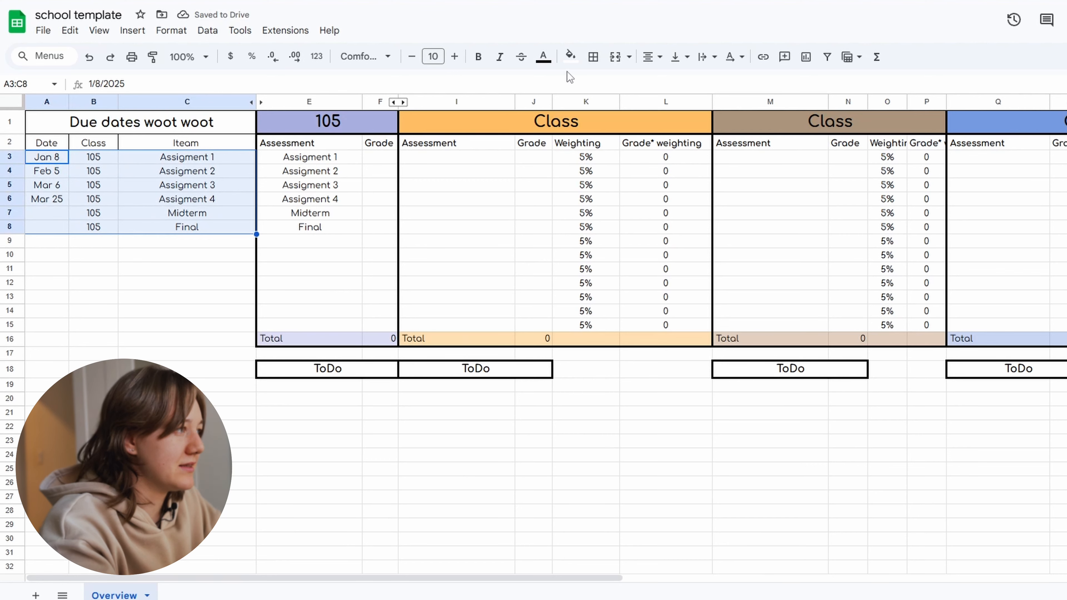
left_click(570, 56)
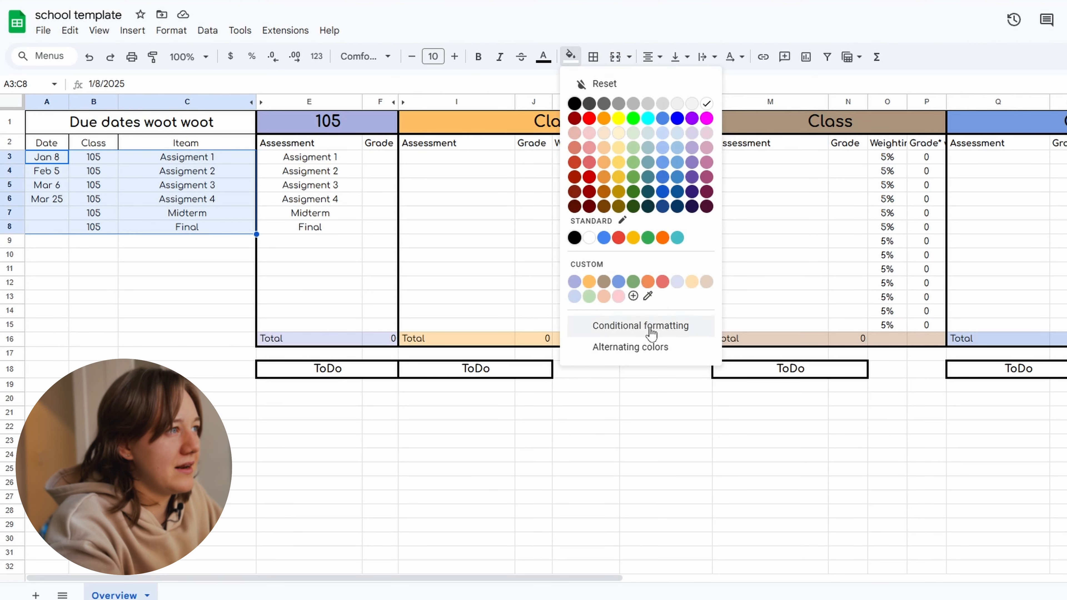
left_click(677, 282)
left_click(161, 282)
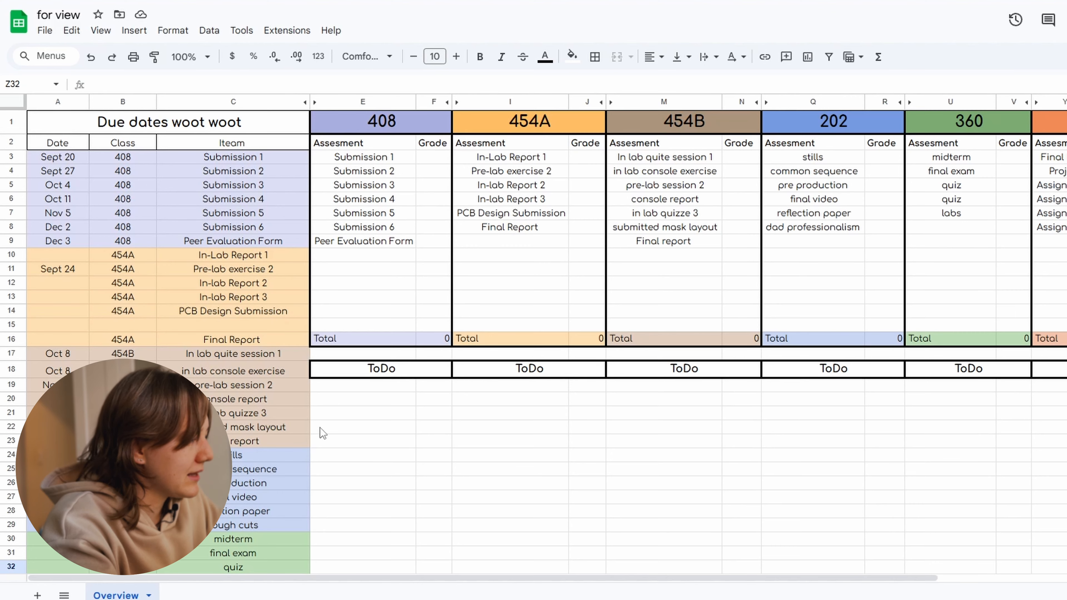
Step: Sort the due dates list from A2 to C52 by Date from A to Z, treating the first row as a header
left_click_drag(79, 151, 234, 452)
scroll(227, 399, "down", 9)
scroll(234, 452, "up", 9)
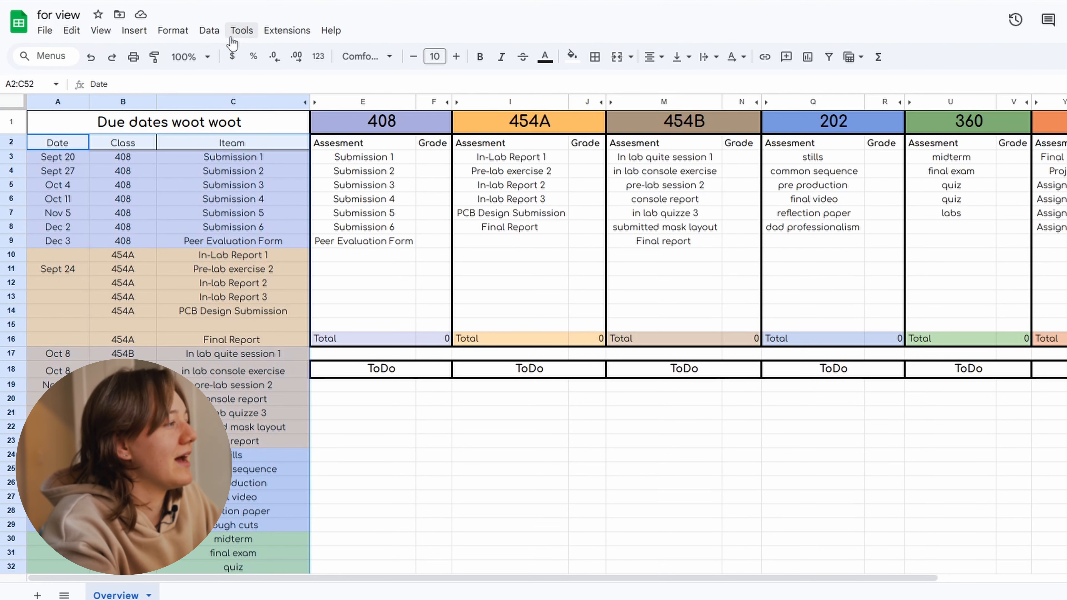
left_click(242, 30)
mouse_move(209, 30)
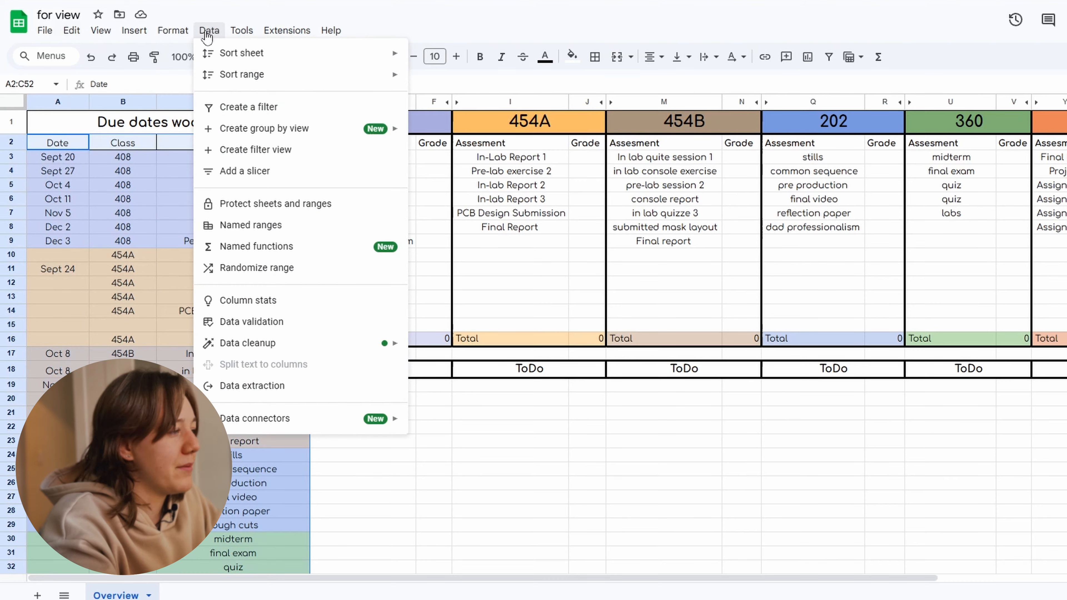
mouse_move(241, 74)
left_click(521, 134)
left_click(510, 254)
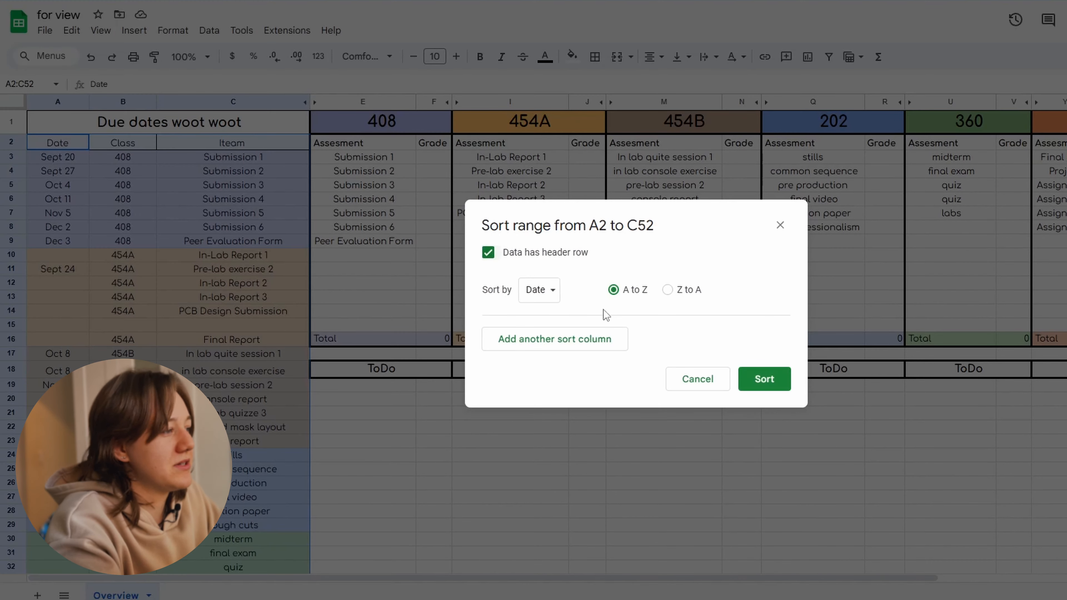
left_click(764, 379)
left_click(239, 285)
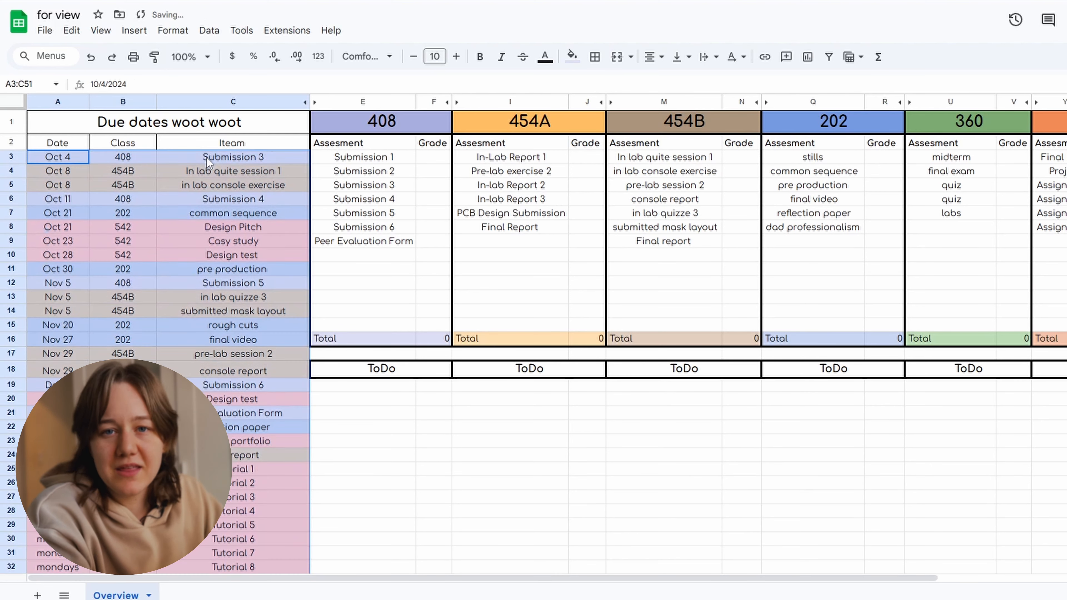
Step: Fill the stills assessment of class 202 and its grade cell (Q3:R3) with gray
left_click(227, 171)
left_click(796, 157)
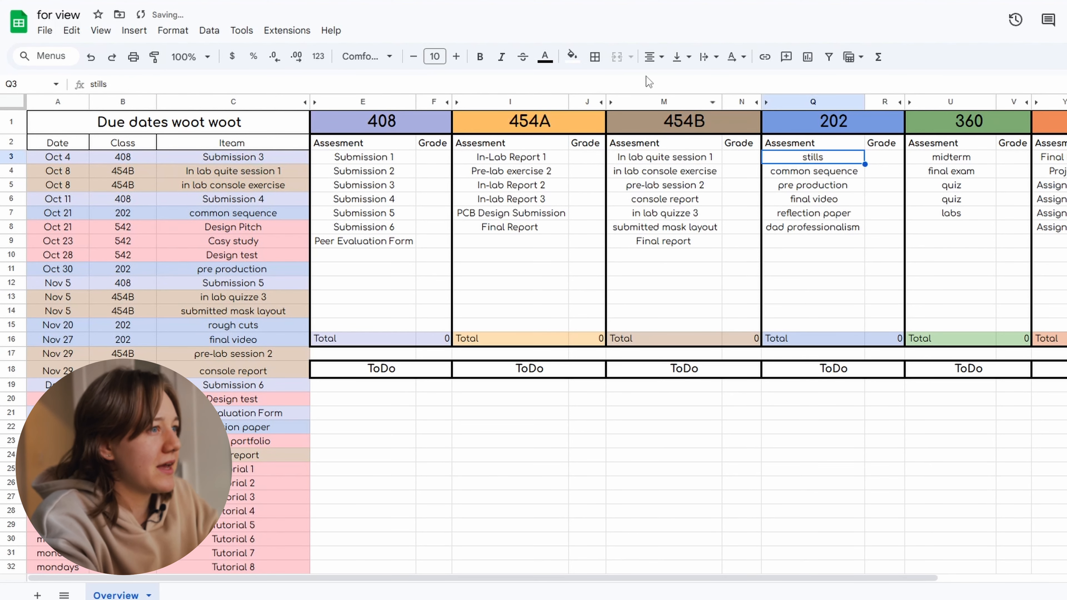
left_click_drag(861, 158, 883, 164)
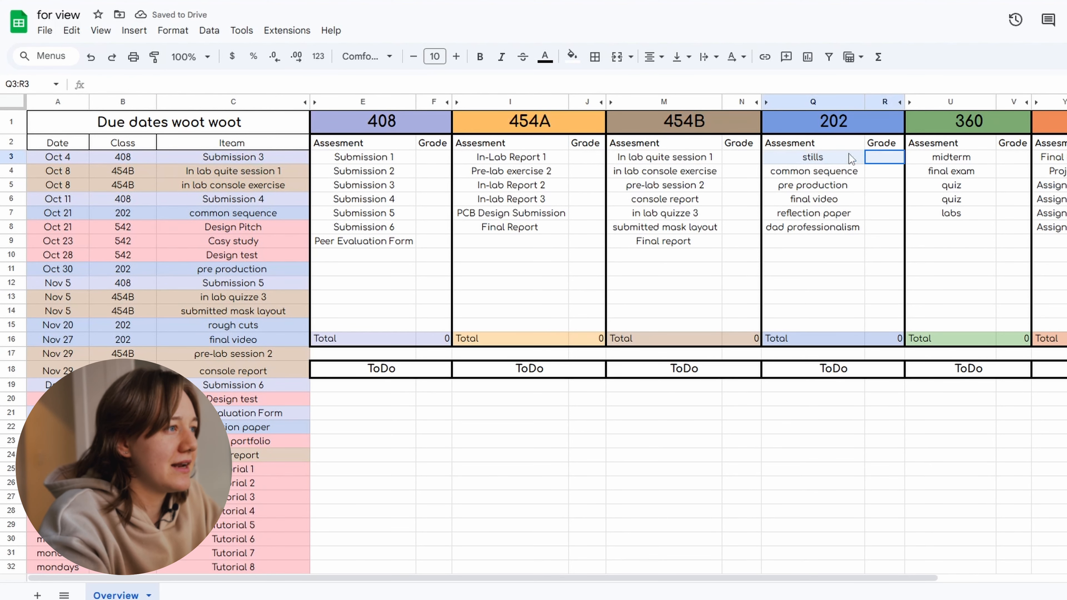
left_click(572, 56)
left_click(650, 101)
left_click(714, 299)
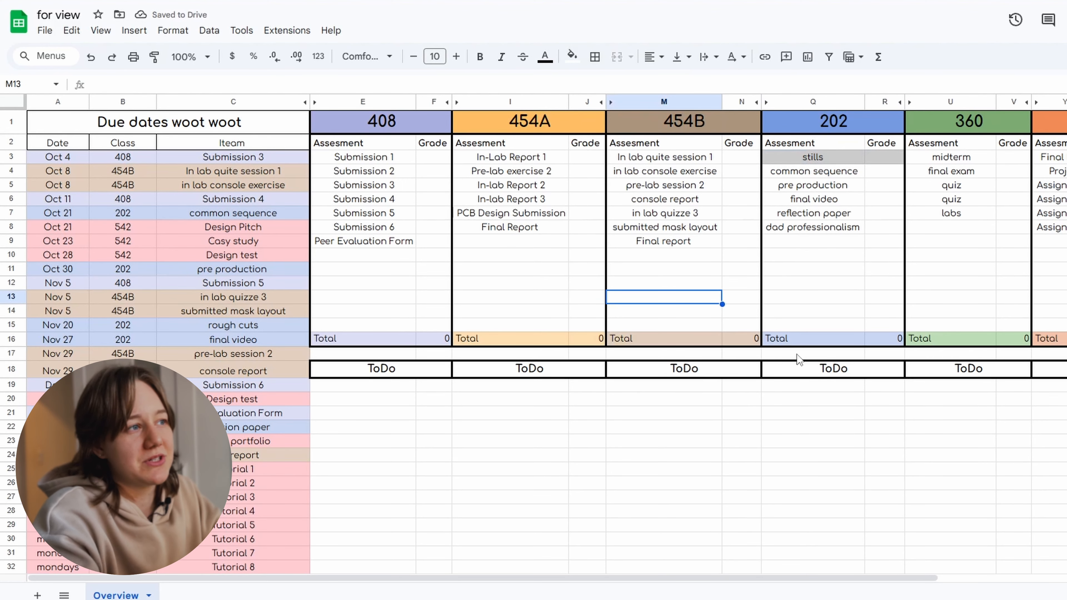
Step: Enter 80 as the grade for class 202's stills assessment and check the class total
left_click(877, 161)
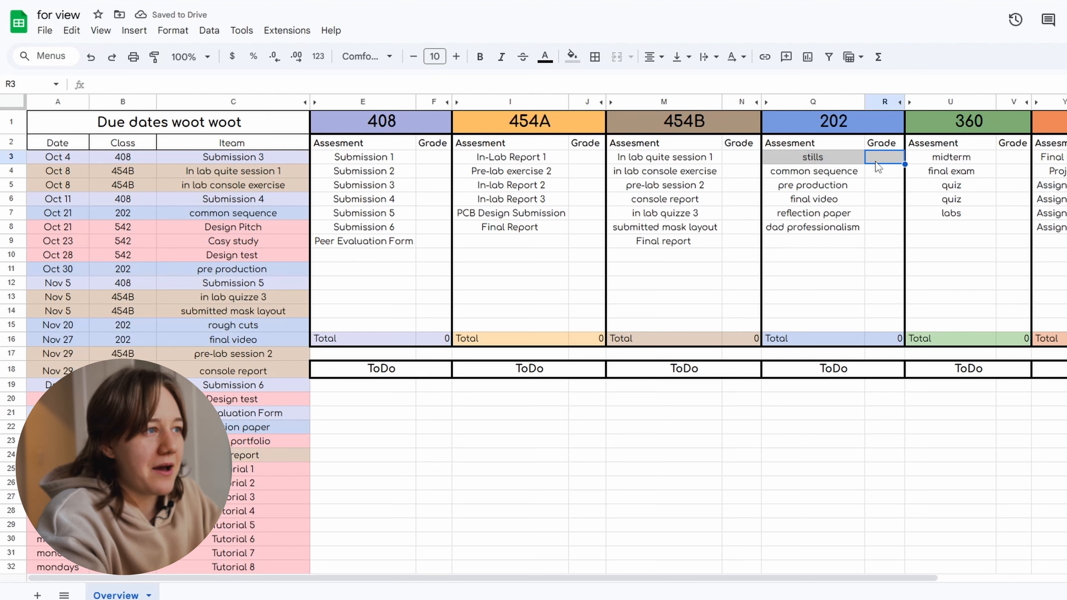
type("80")
key("Return")
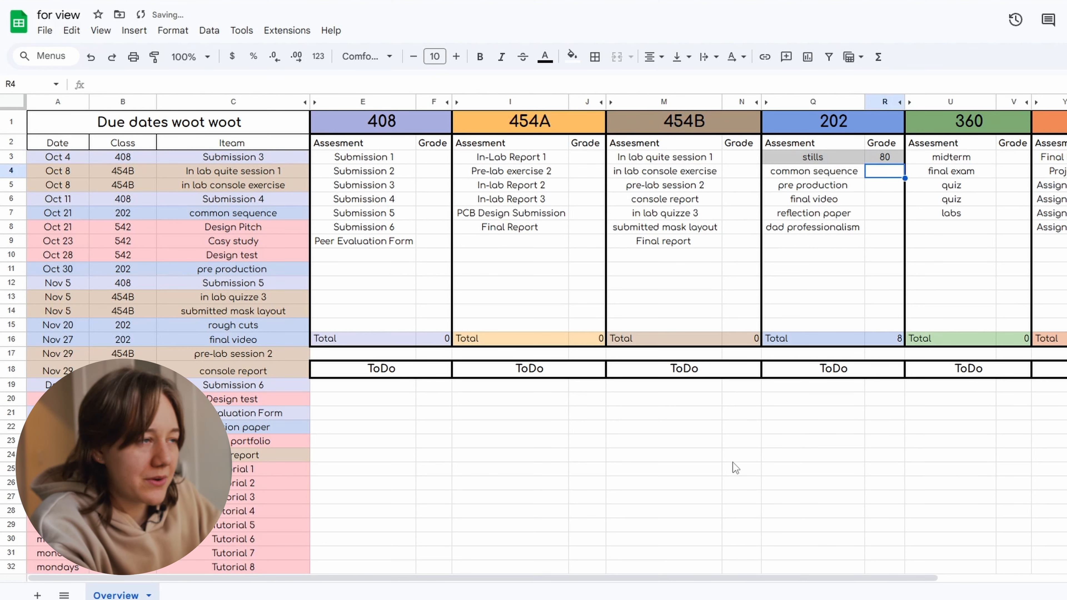
left_click(875, 340)
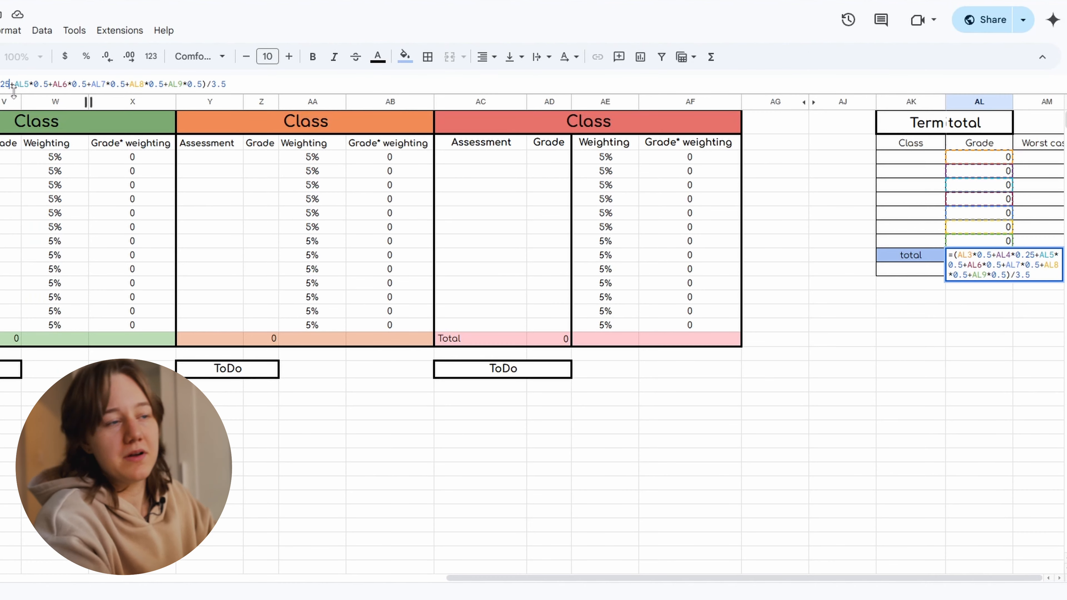
key("BackSpace")
key("BackSpace")
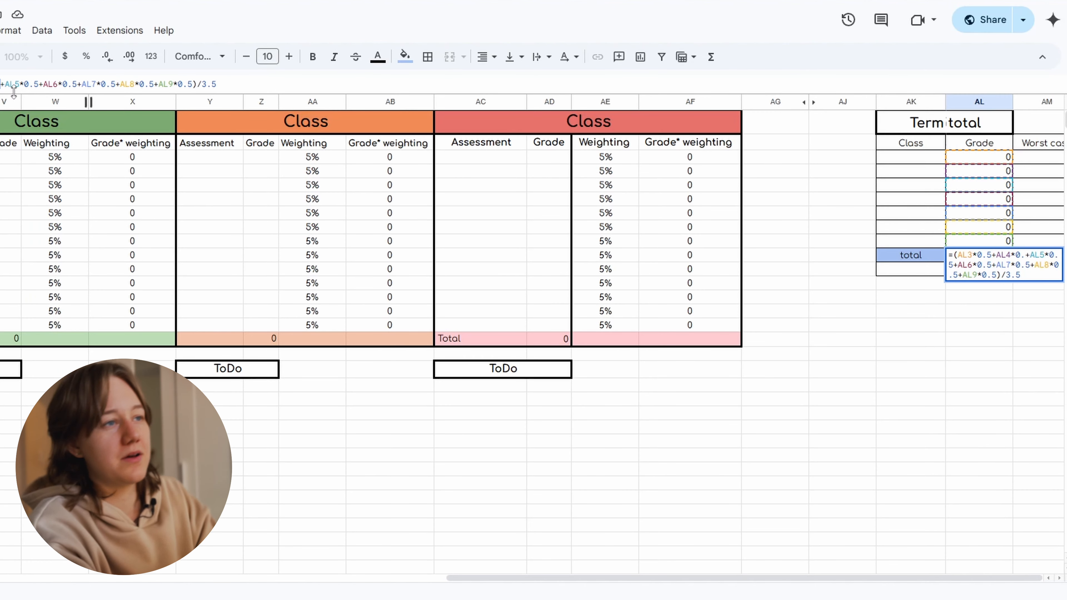
left_click(180, 171)
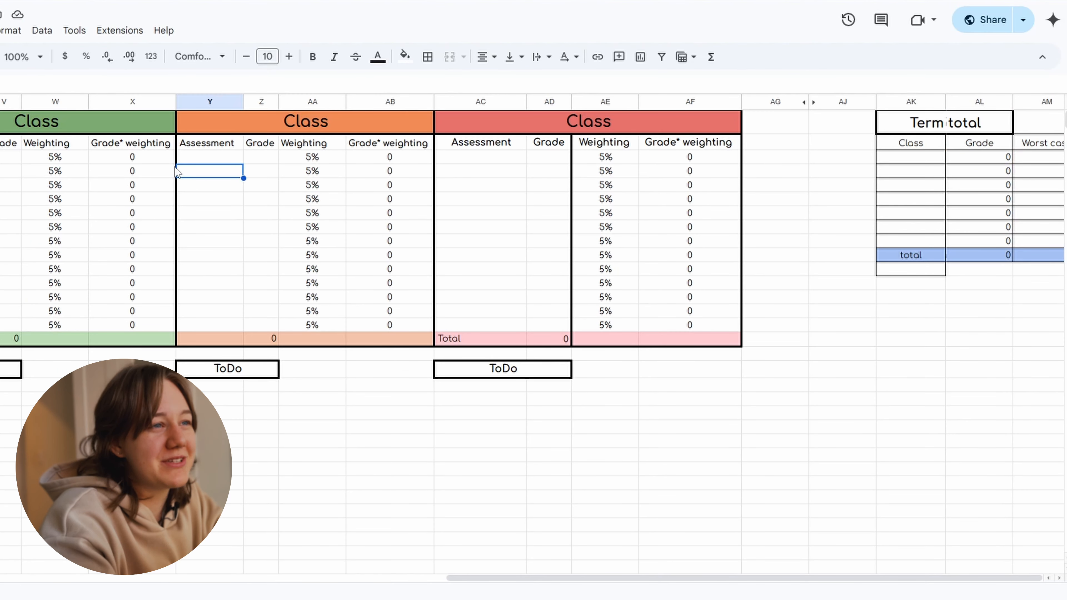
Step: In the Term total grade formula (AL10), change the multipliers of AL4 and AL5 to 0.25 and the divisor to 3
double_click(992, 256)
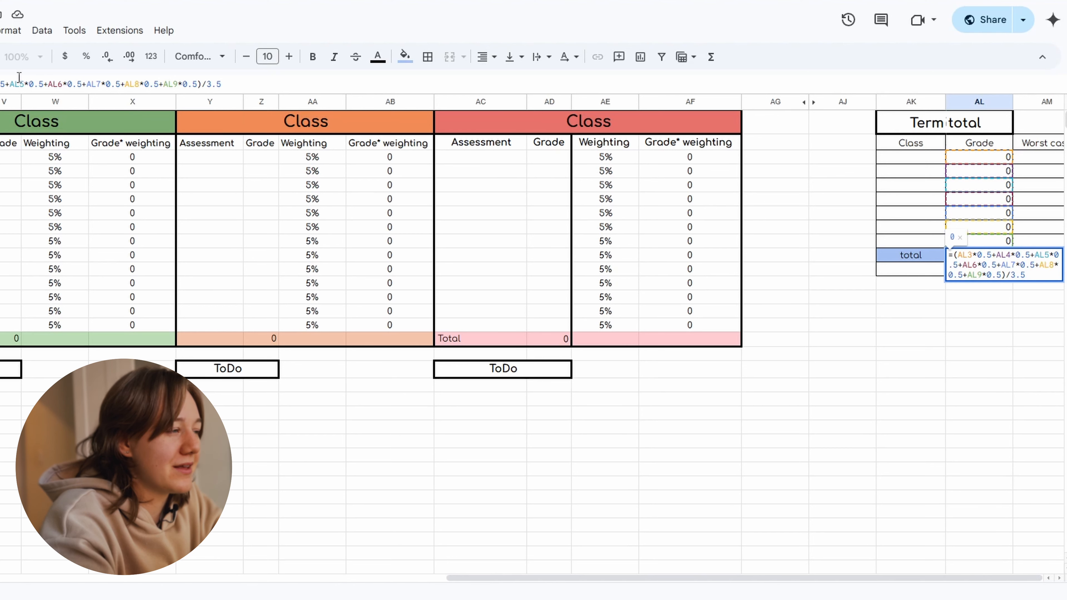
key("BackSpace")
type("1")
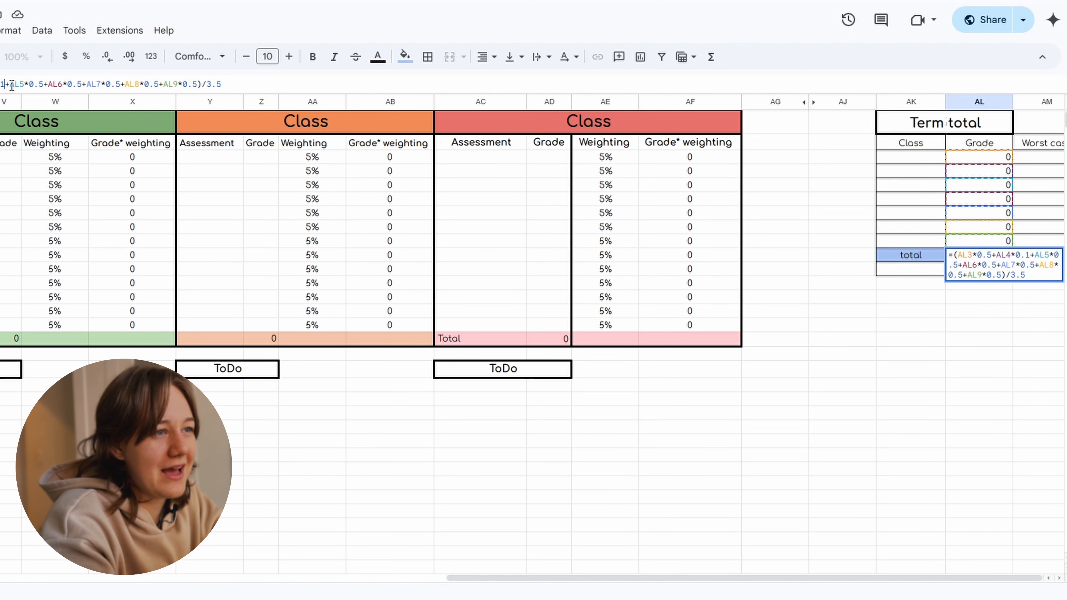
type("5")
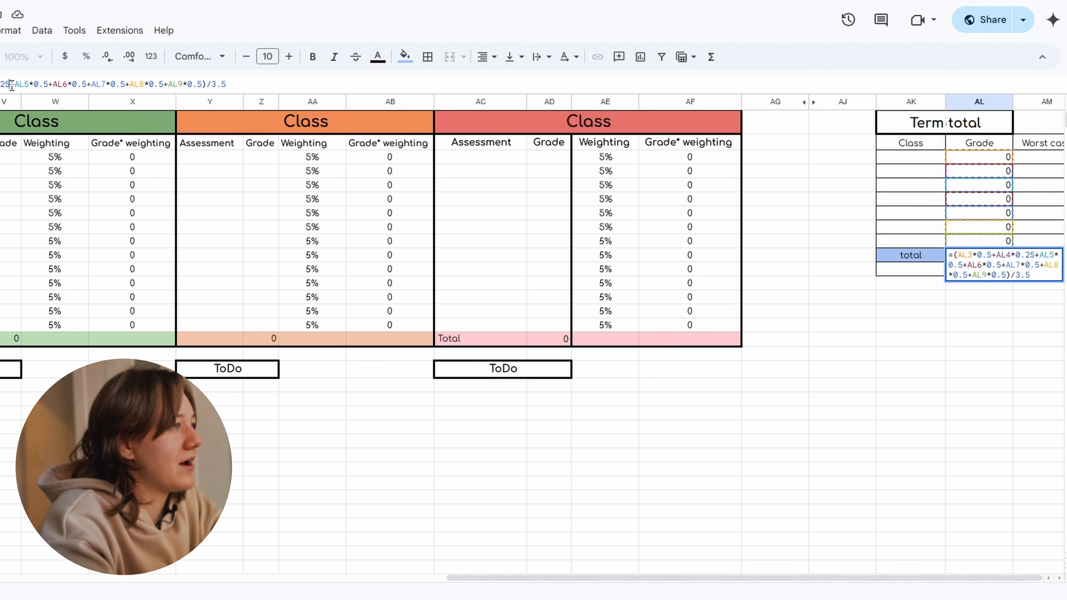
left_click(48, 83)
type("5")
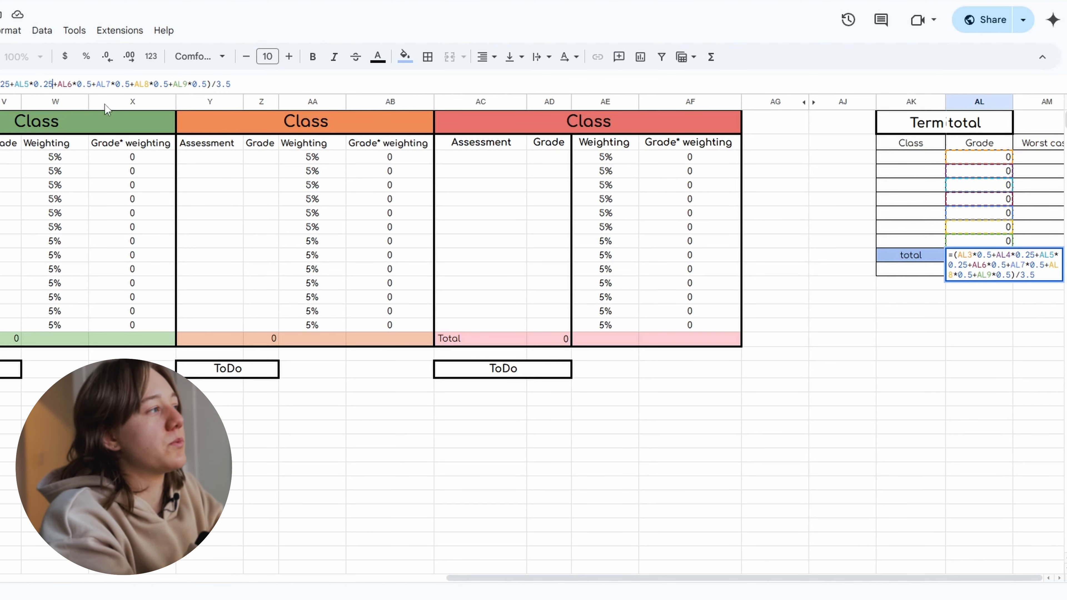
left_click(256, 84)
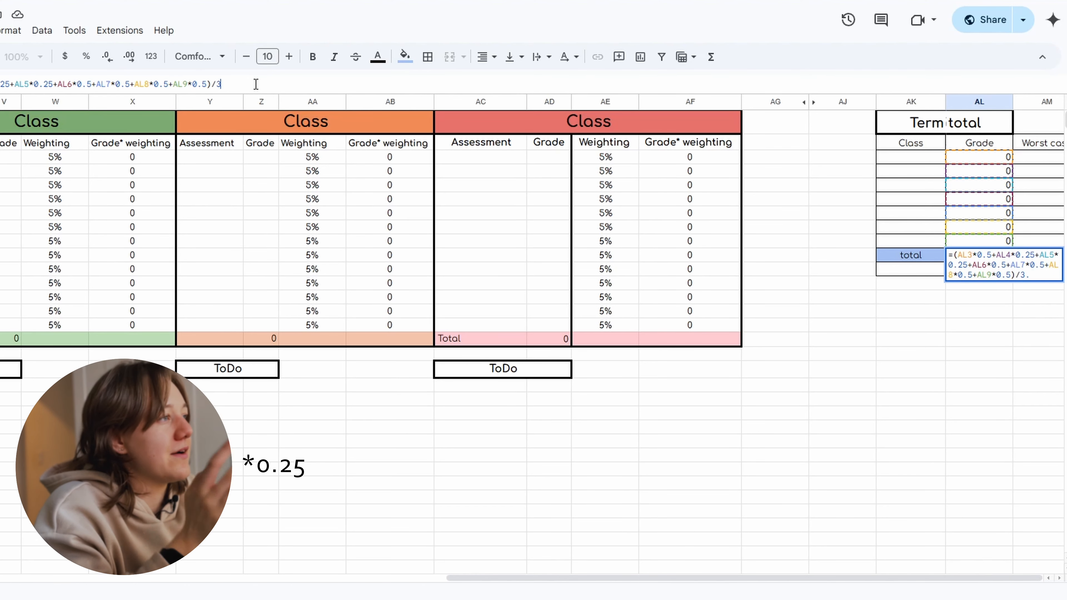
key("Return")
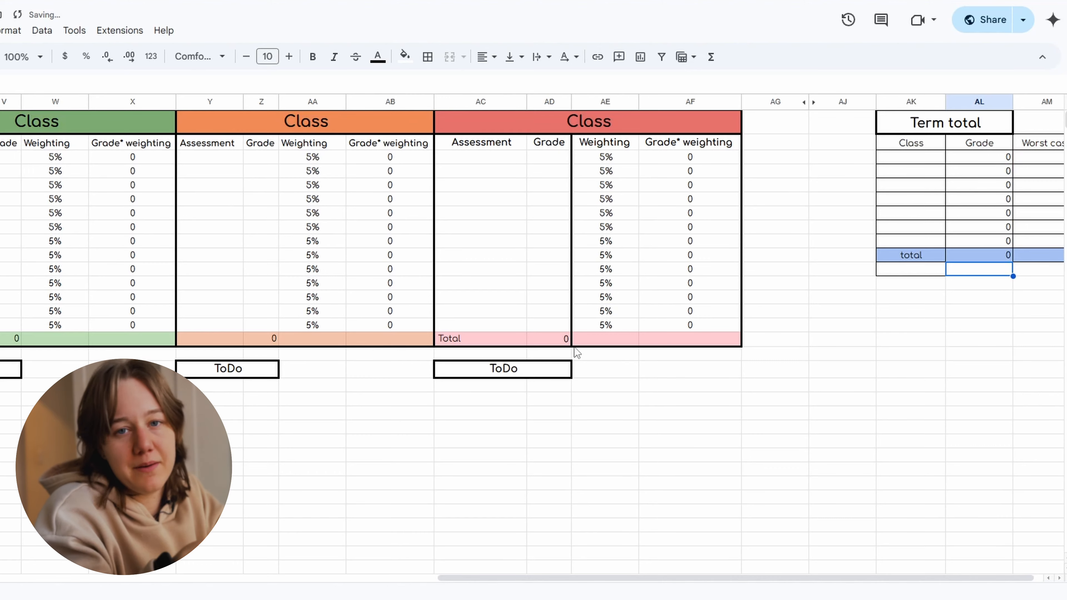
Step: Undo the last two changes to the planner, including the Term total formula edit
key("ctrl+z")
key("ctrl+z")
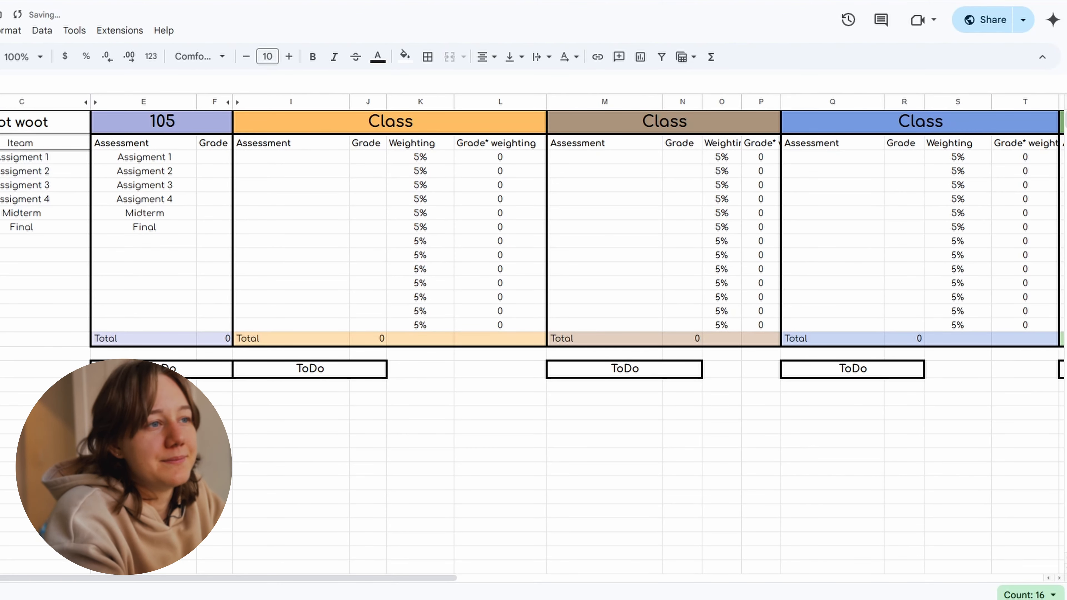